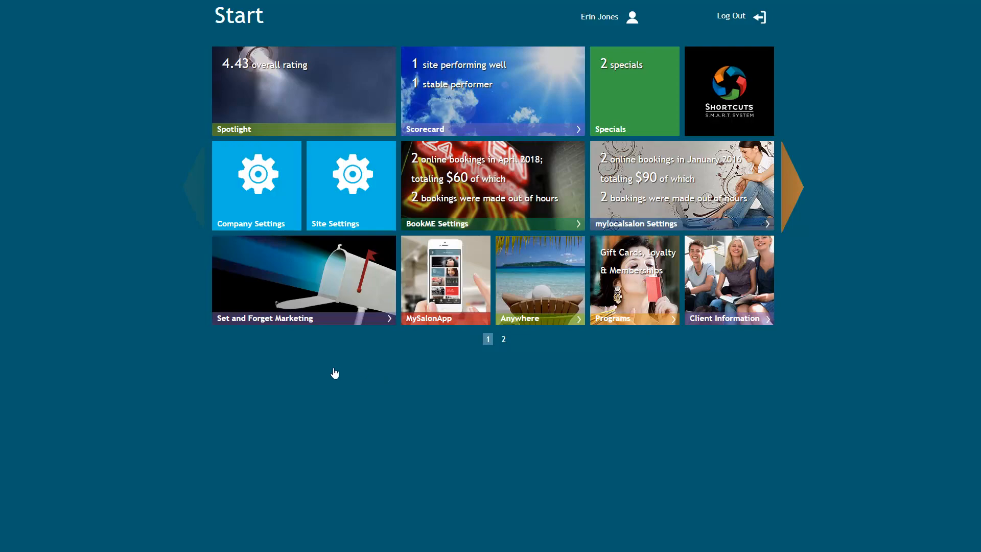
Start a new user profile under the company's user management, not associated with a Point of Sale employee
{"action": "left_click", "coordinate": [257, 185]}
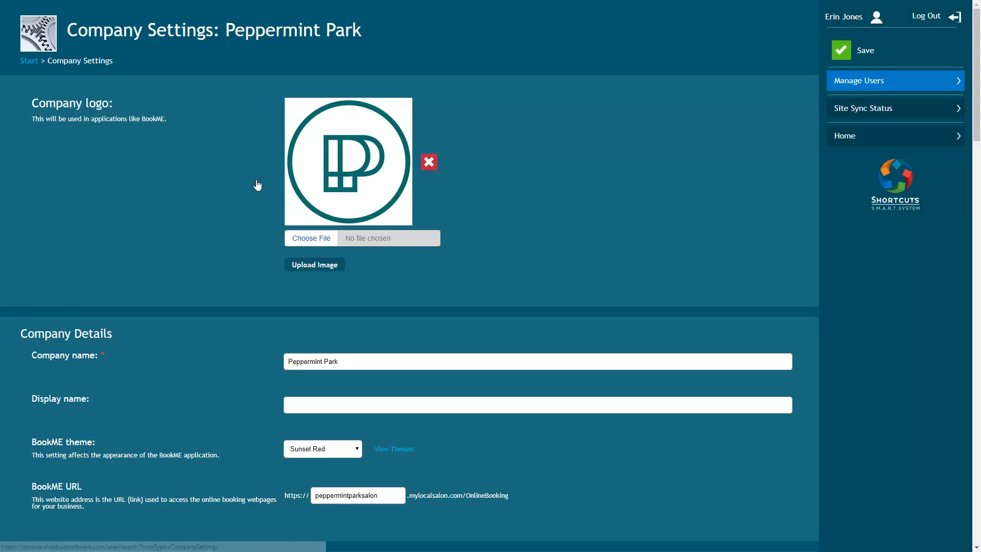
{"action": "left_click", "coordinate": [884, 85]}
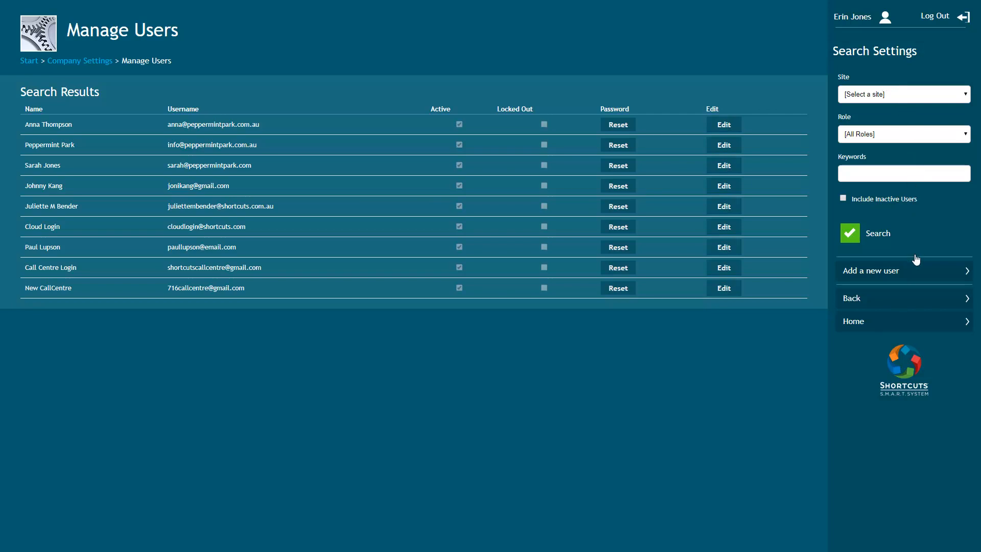
{"action": "left_click", "coordinate": [916, 275]}
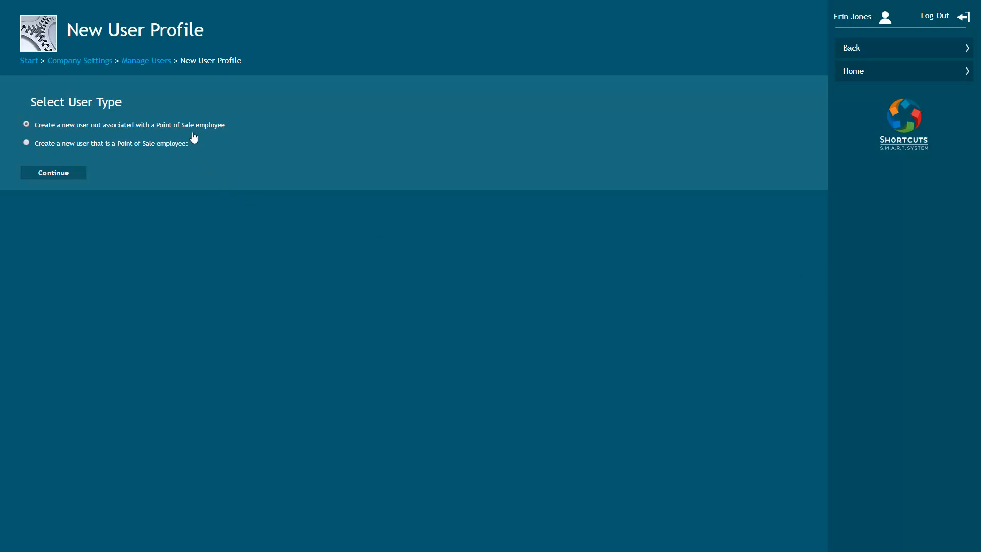
{"action": "left_click", "coordinate": [53, 174]}
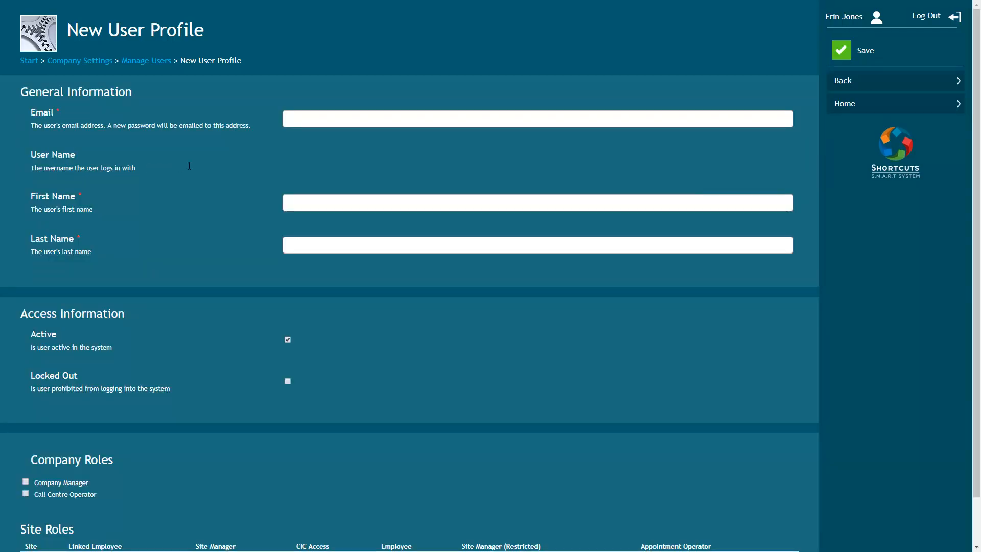
Fill in the new user's email address, first name and last name
{"action": "left_click", "coordinate": [298, 121]}
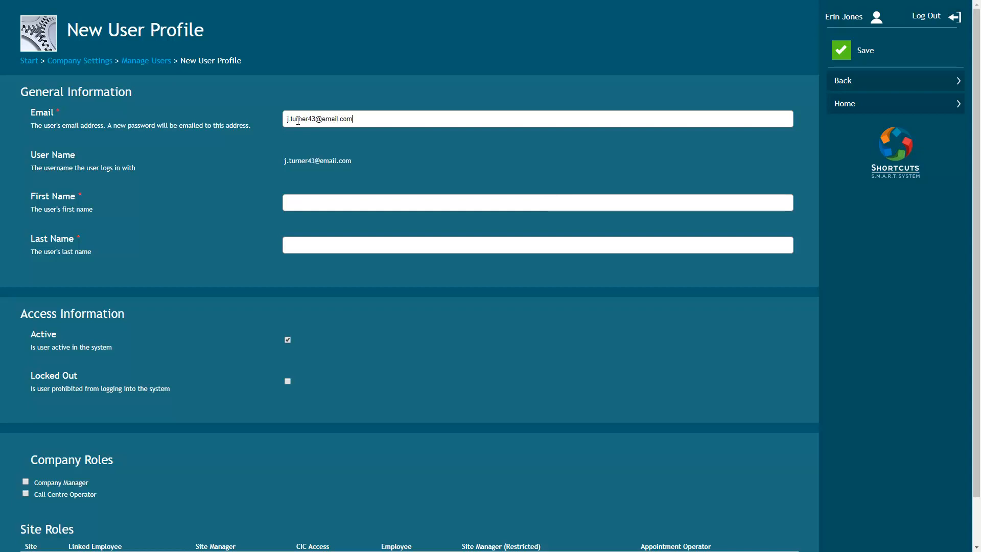
{"action": "left_click", "coordinate": [349, 203]}
{"action": "left_click", "coordinate": [329, 246]}
Add a site role for Peppermint Park - Ashgrove linked to the employee matching the user's first name, and save the profile
{"action": "scroll", "coordinate": [99, 495], "scroll_direction": "down", "scroll_amount": 1}
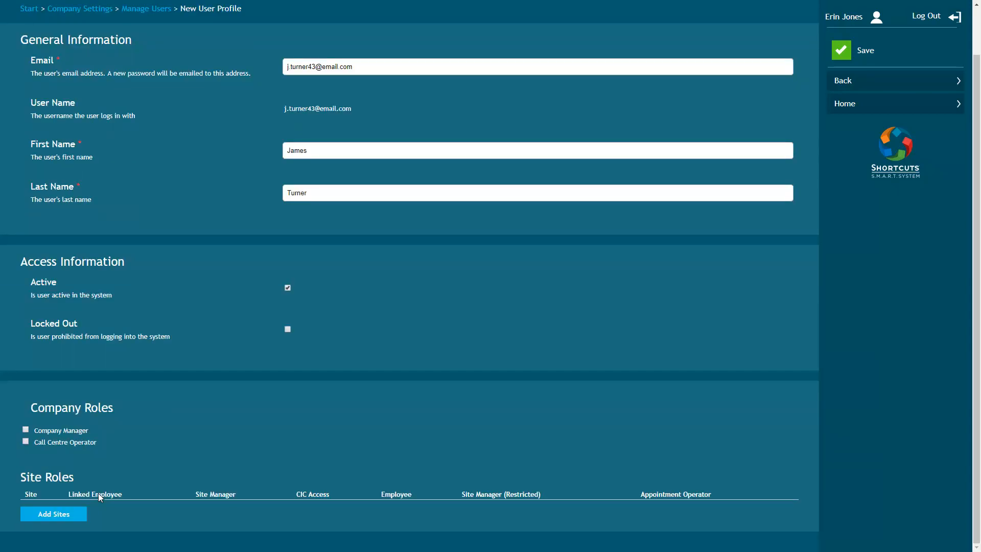
{"action": "left_click", "coordinate": [63, 515]}
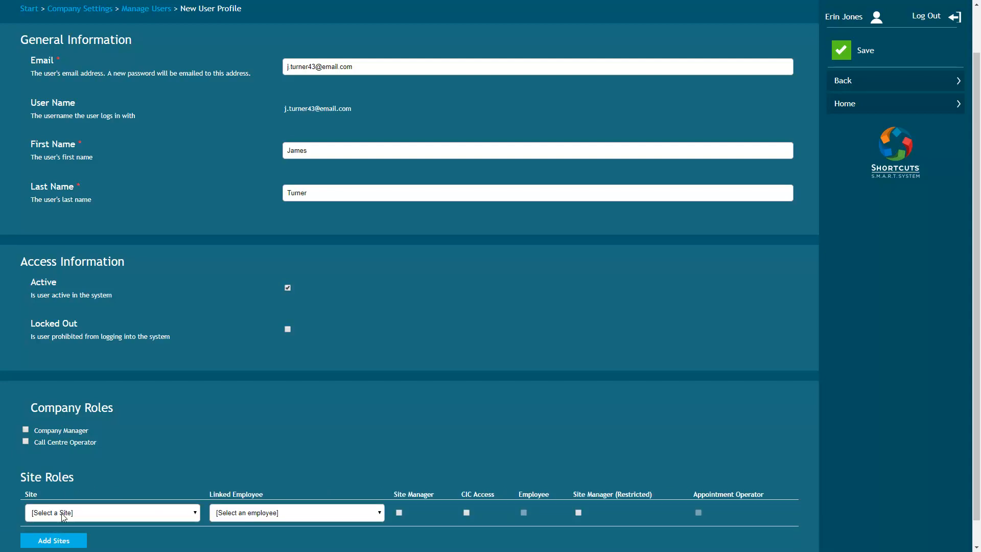
{"action": "left_click", "coordinate": [105, 515]}
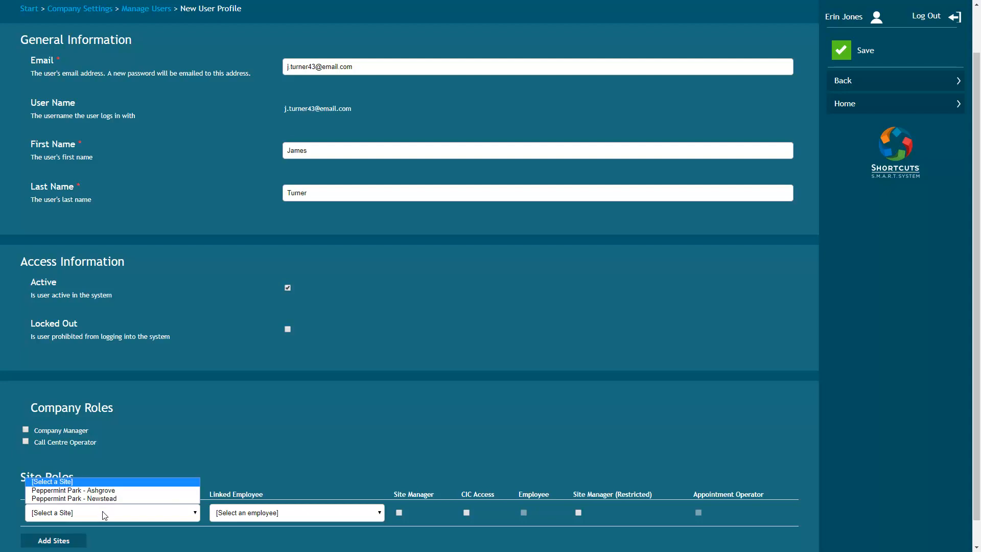
{"action": "left_click", "coordinate": [93, 490]}
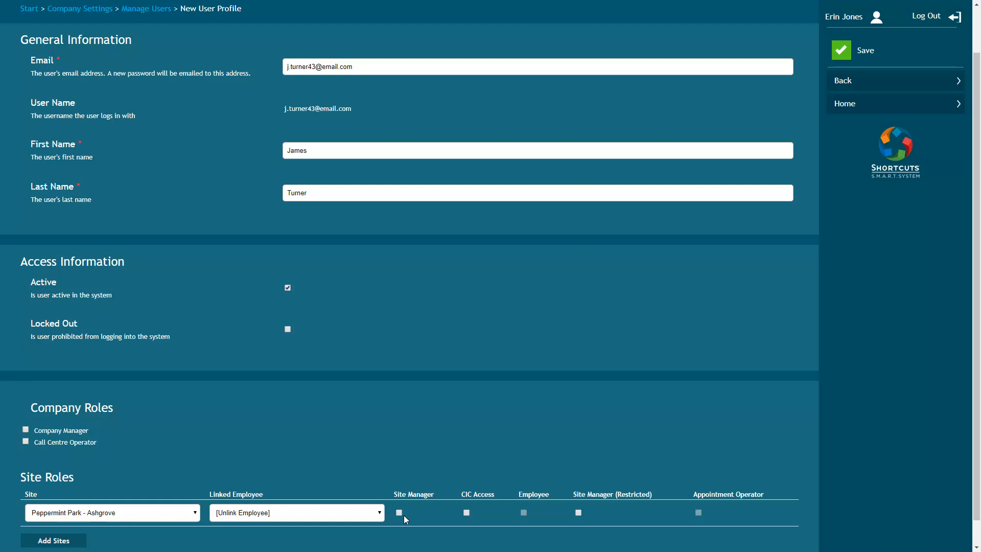
{"action": "left_click", "coordinate": [296, 514]}
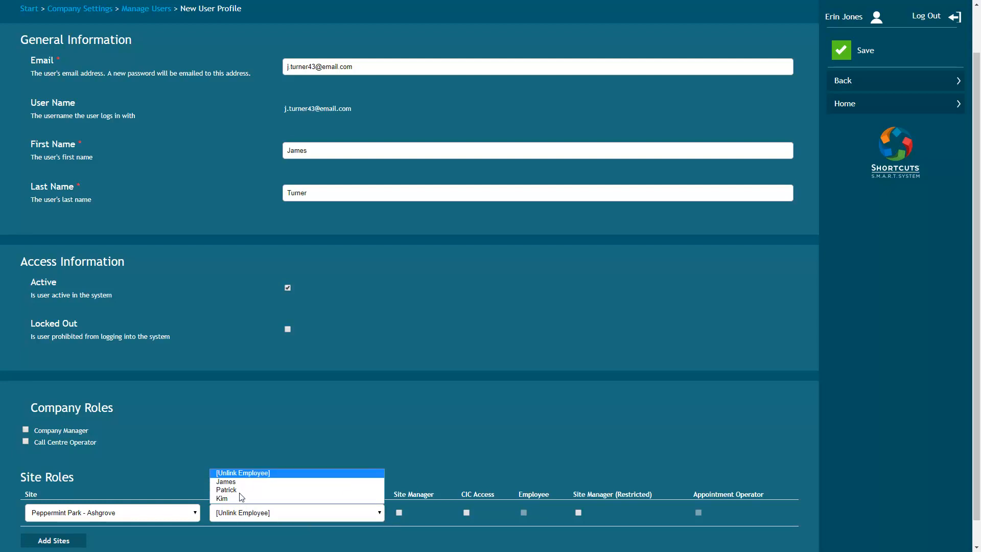
{"action": "left_click", "coordinate": [237, 482]}
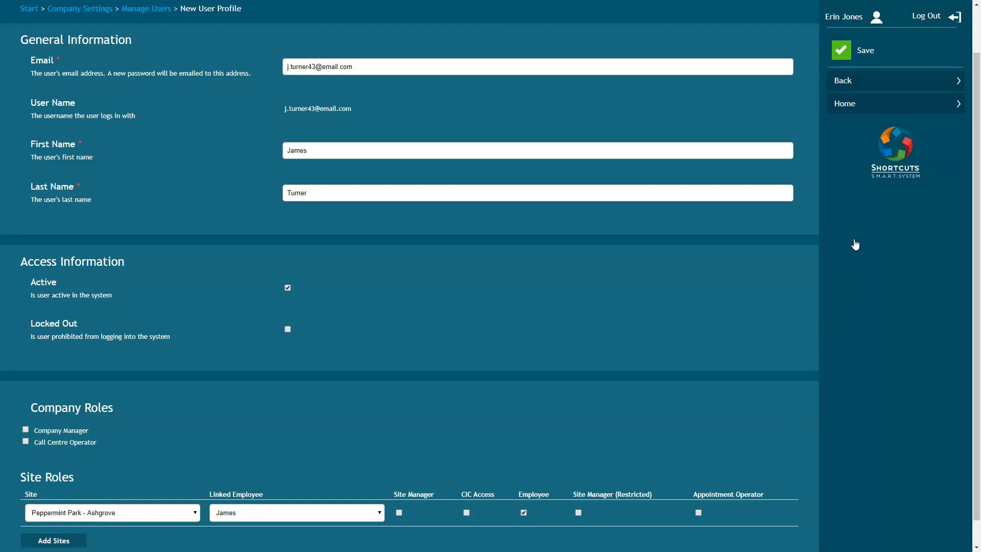
{"action": "left_click", "coordinate": [866, 52]}
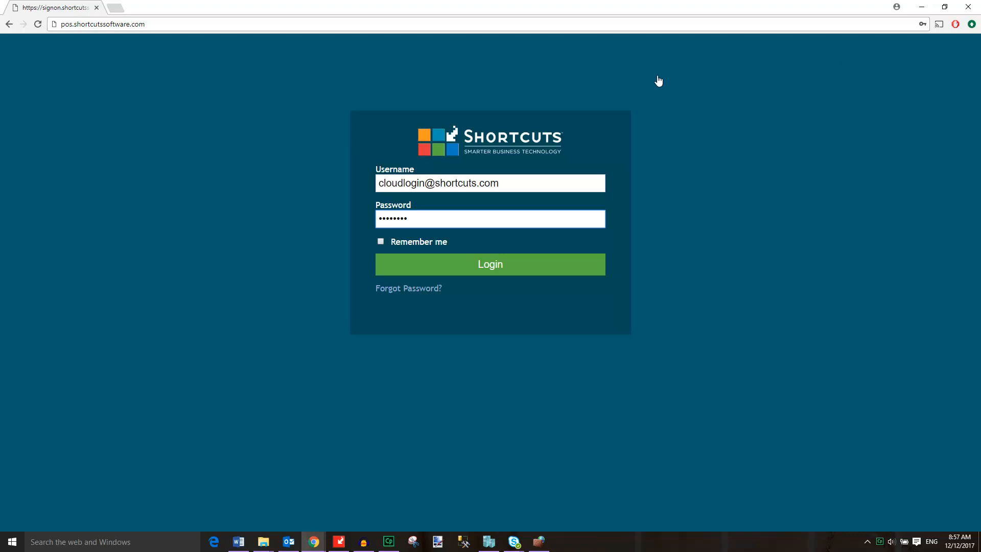
Log in to the Shortcuts point of sale site with the prefilled credentials and open the employee setup
{"action": "left_click", "coordinate": [487, 266]}
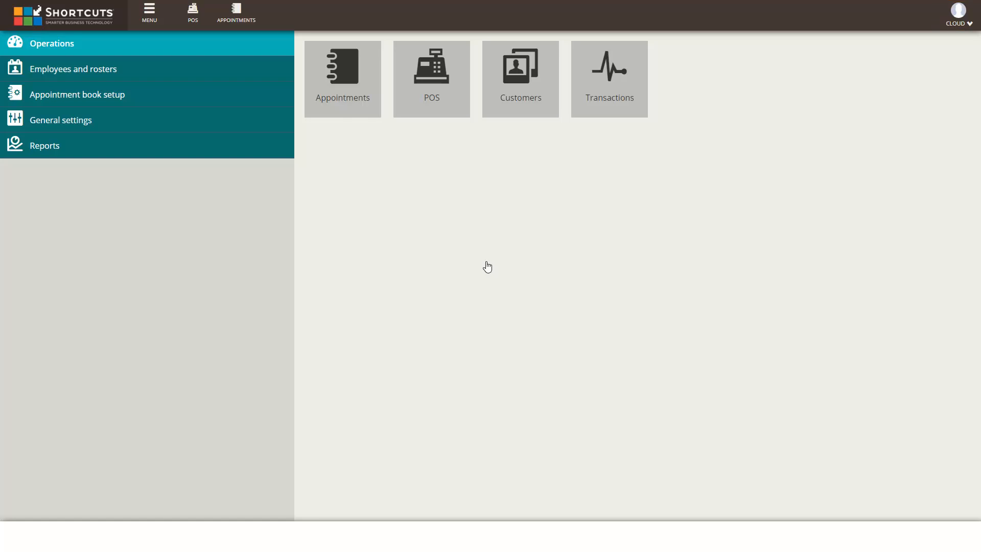
{"action": "left_click", "coordinate": [94, 73]}
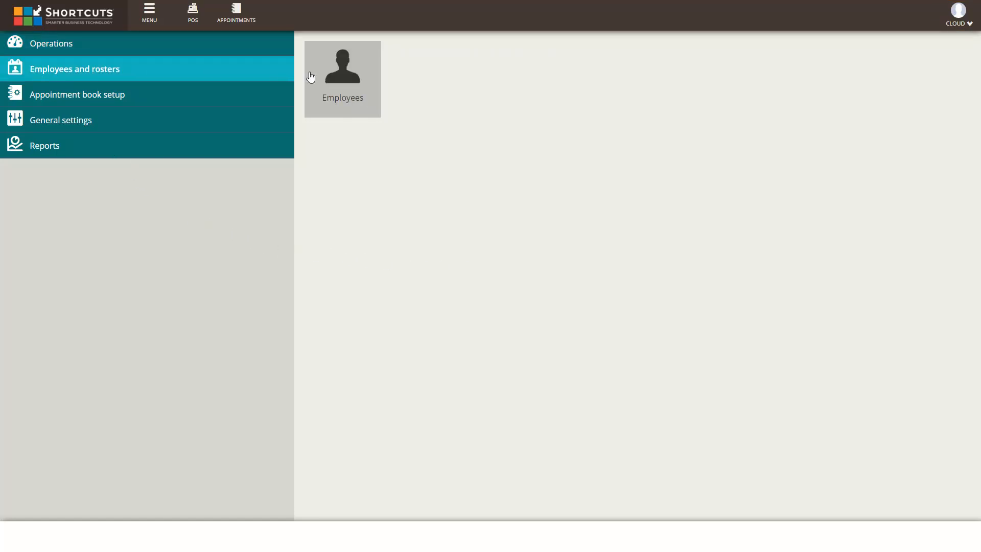
{"action": "left_click", "coordinate": [341, 86]}
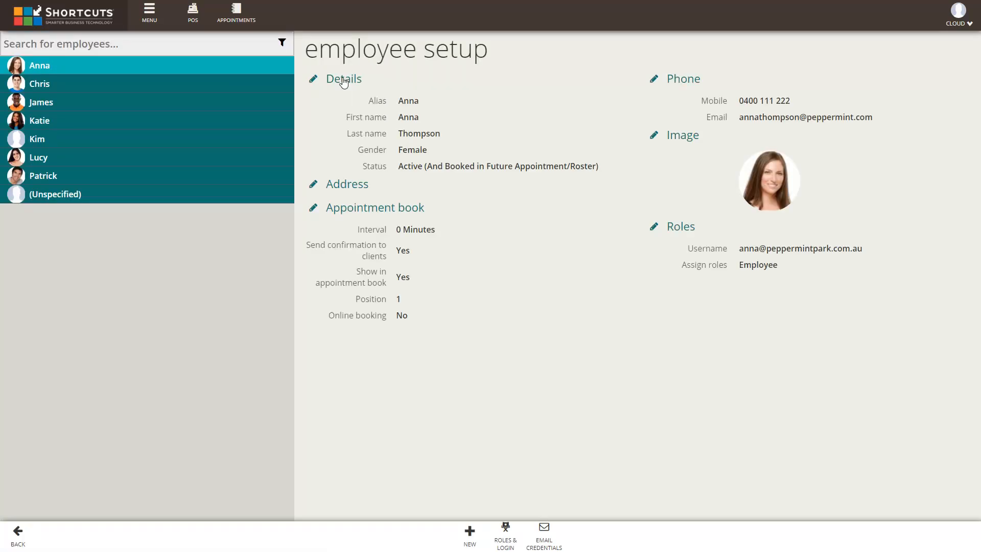
Enable login access for the fifth employee in the list and enter the employee's email address as both username and email
{"action": "left_click", "coordinate": [51, 141]}
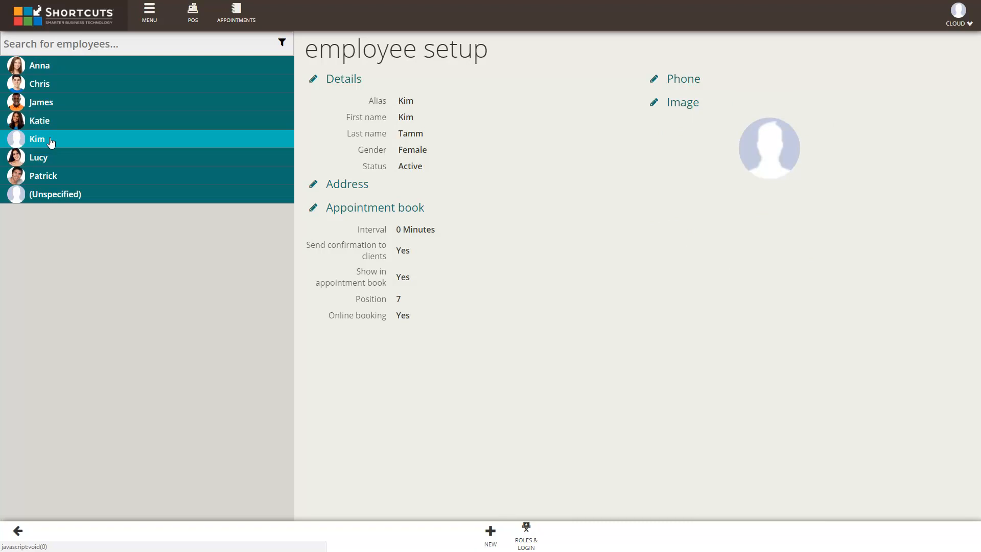
{"action": "left_click", "coordinate": [526, 535]}
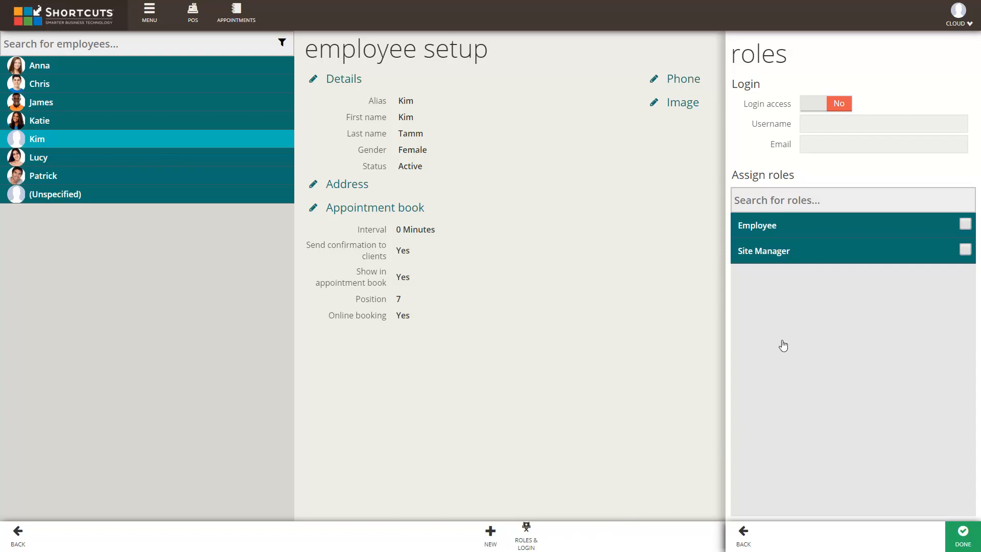
{"action": "left_click", "coordinate": [814, 103]}
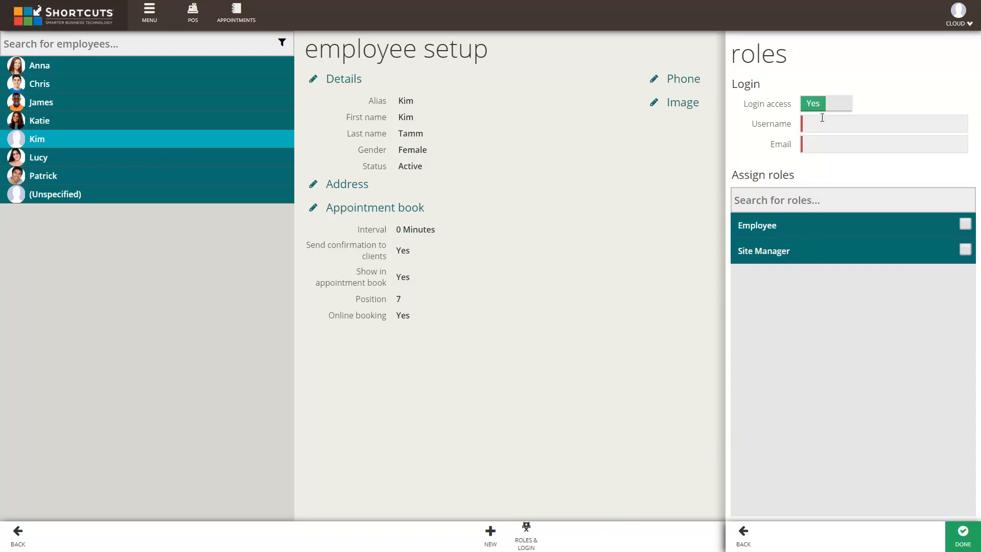
{"action": "left_click", "coordinate": [822, 123]}
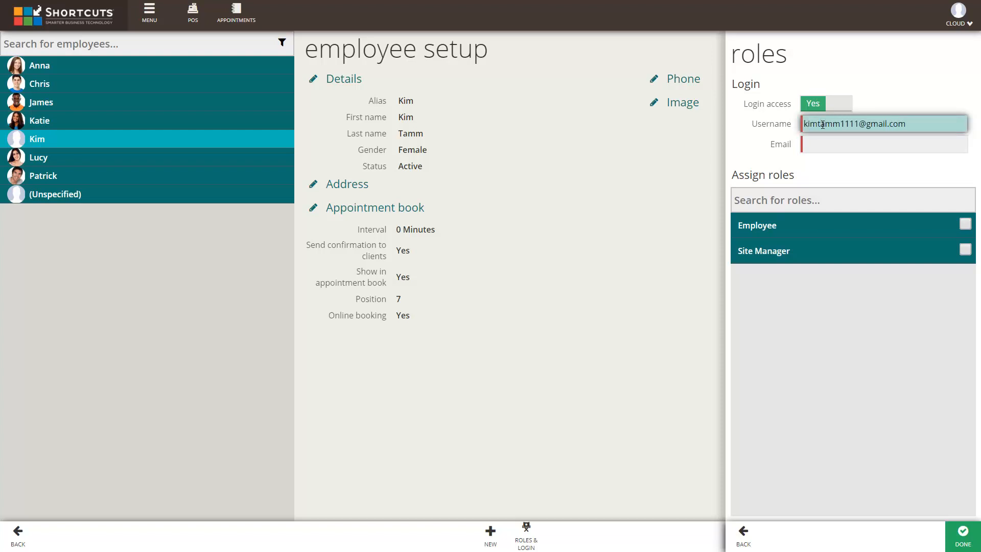
{"action": "left_click", "coordinate": [817, 145]}
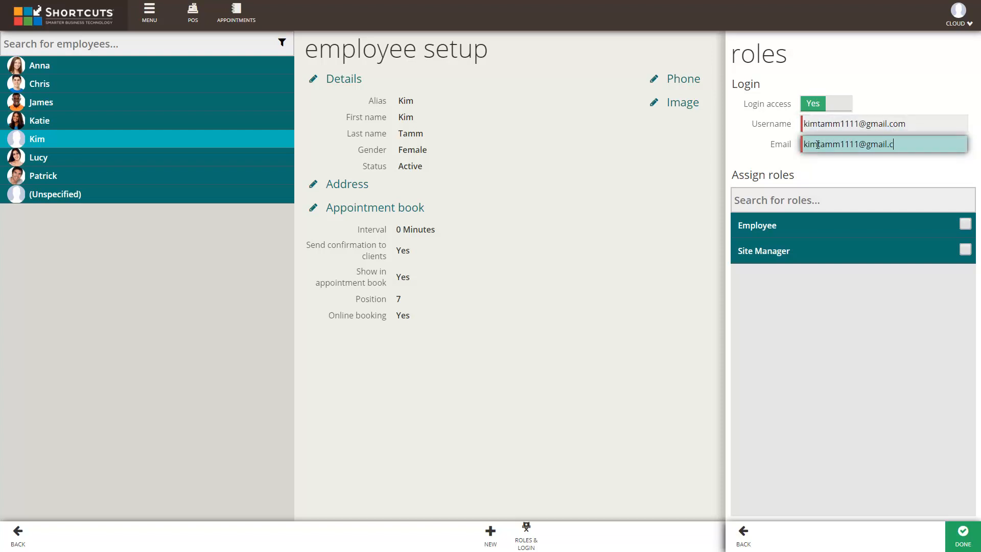
{"action": "key", "text": "Tab"}
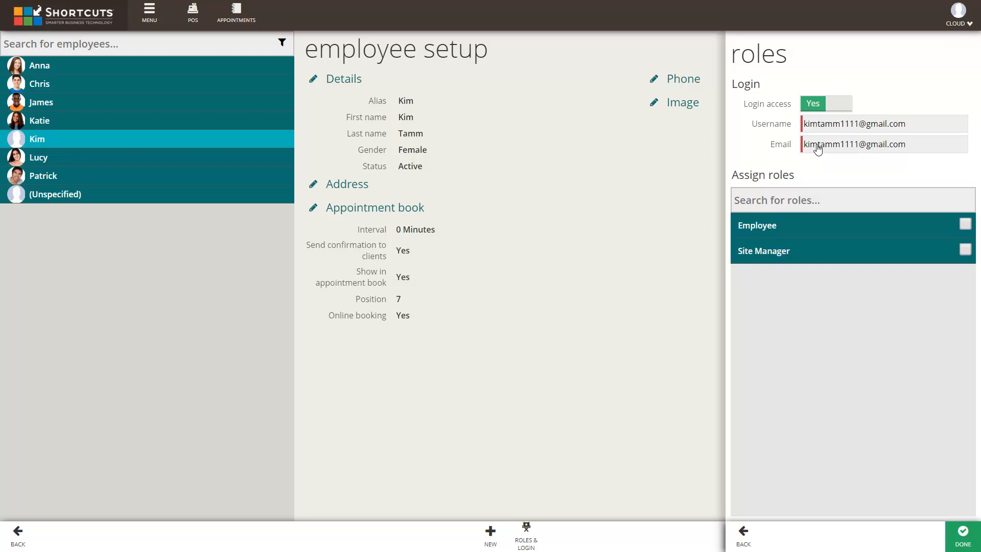
Assign the Employee role to this login, save it and dismiss the confirmation
{"action": "left_click", "coordinate": [965, 225]}
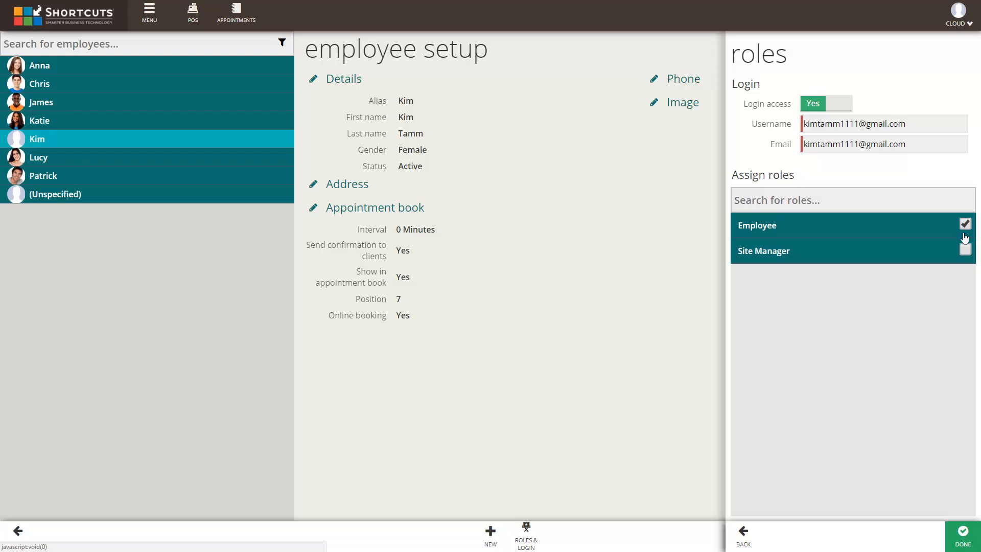
{"action": "left_click", "coordinate": [963, 535]}
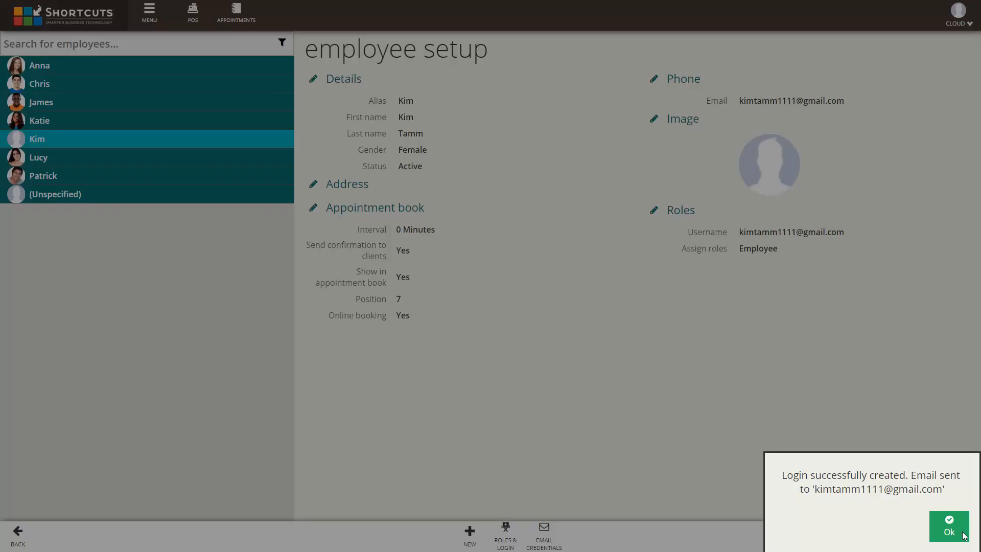
{"action": "left_click", "coordinate": [948, 531]}
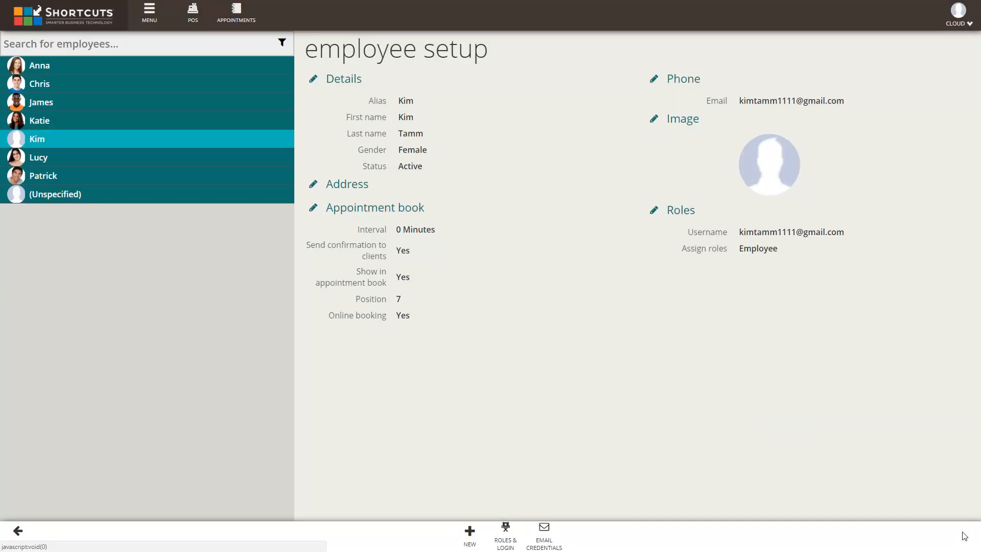